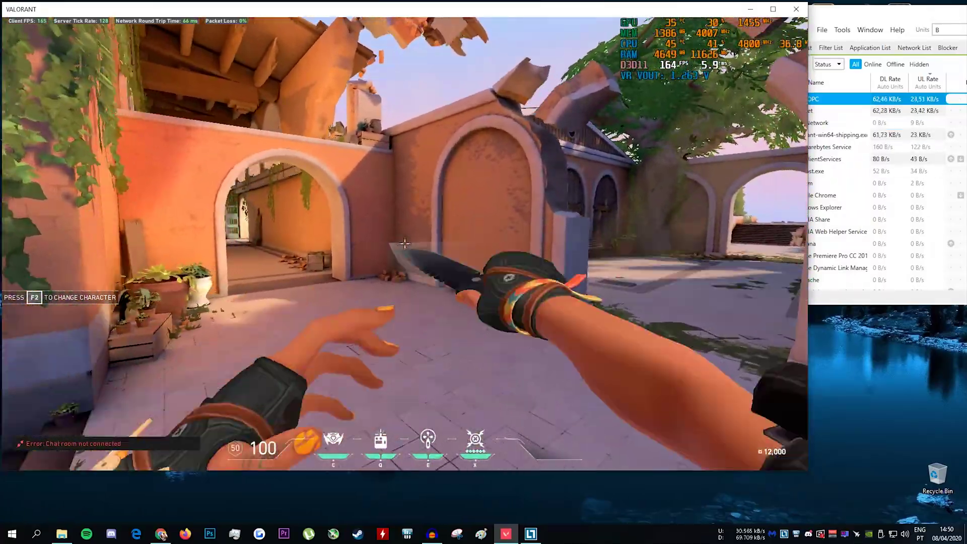
# - Run through the courtyard and along the stepped bridge while examining the frame rate and the network transfer rates
pyautogui.press('w')
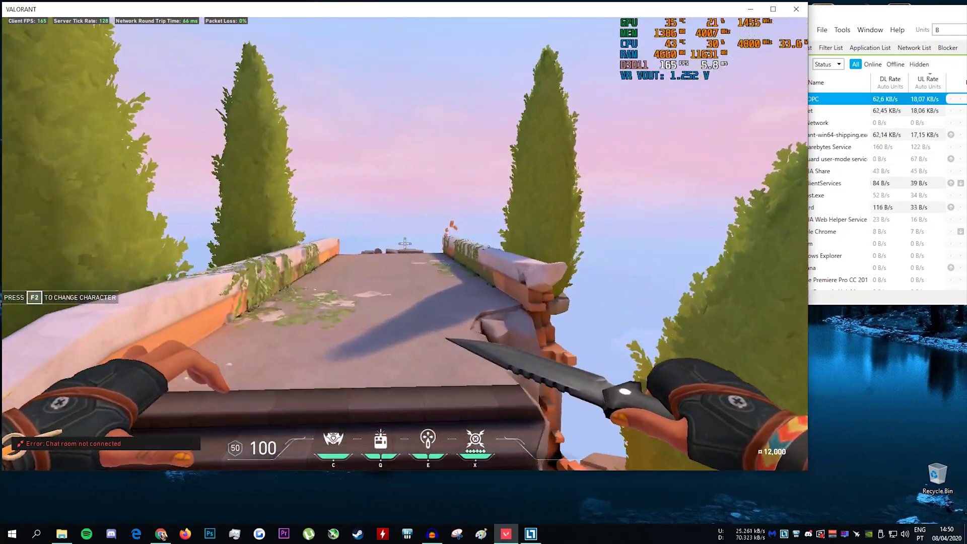
pyautogui.press('w')
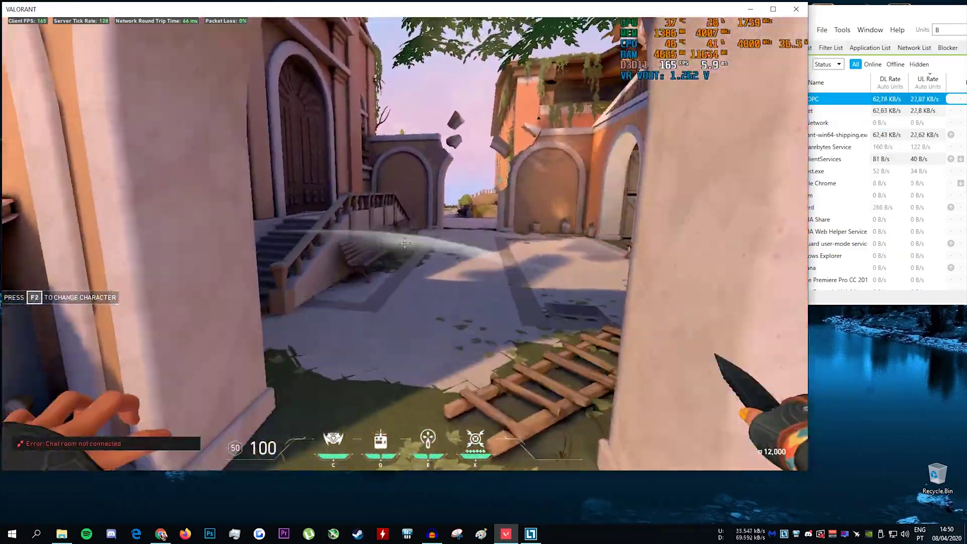
pyautogui.press('w')
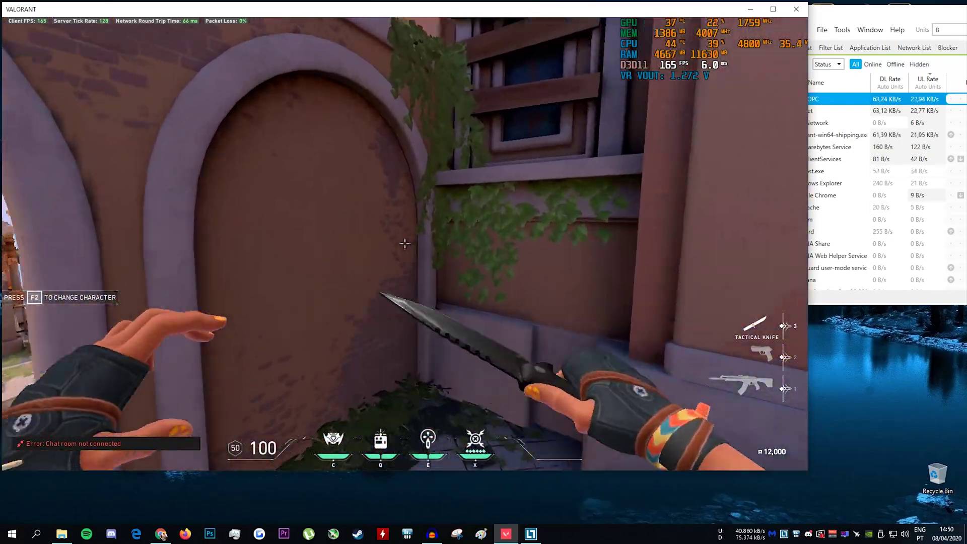
pyautogui.press('w')
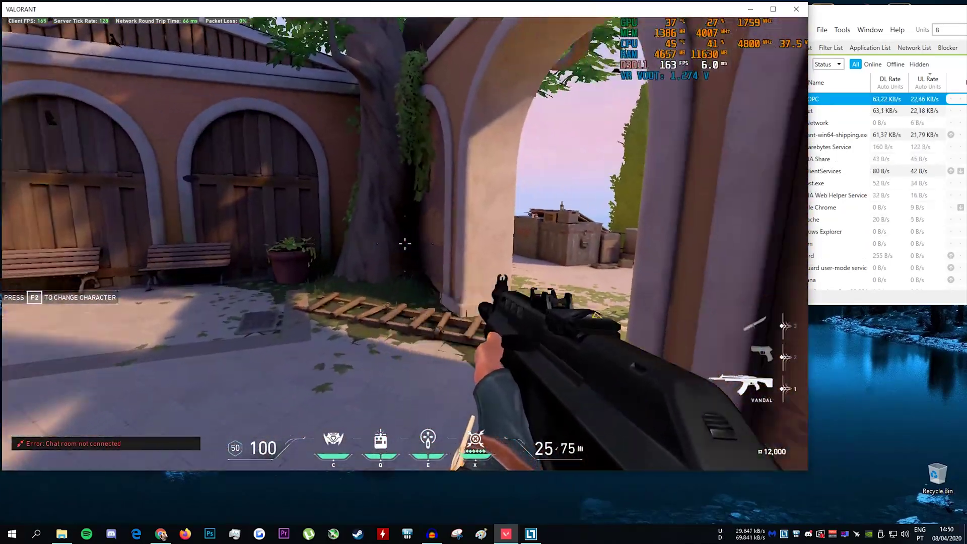
pyautogui.press('3')
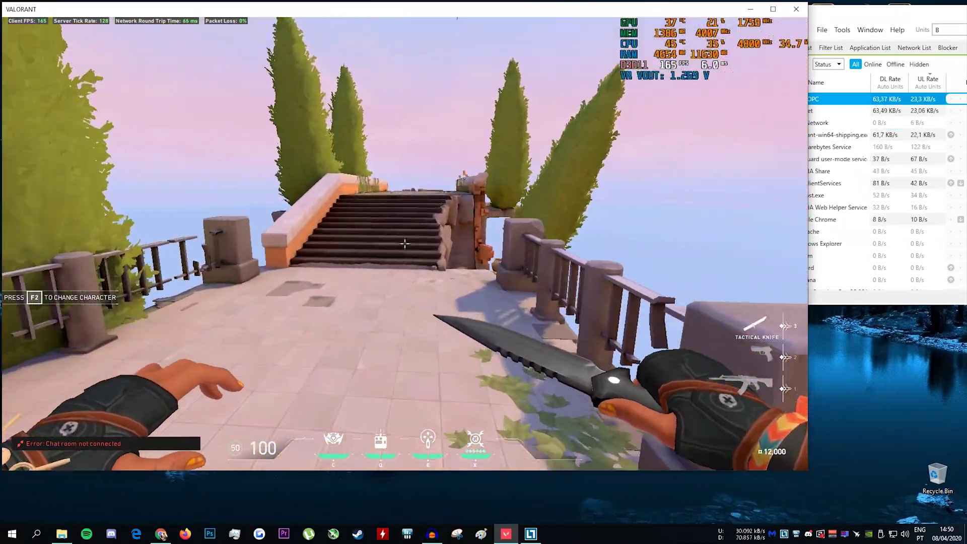
pyautogui.press('w')
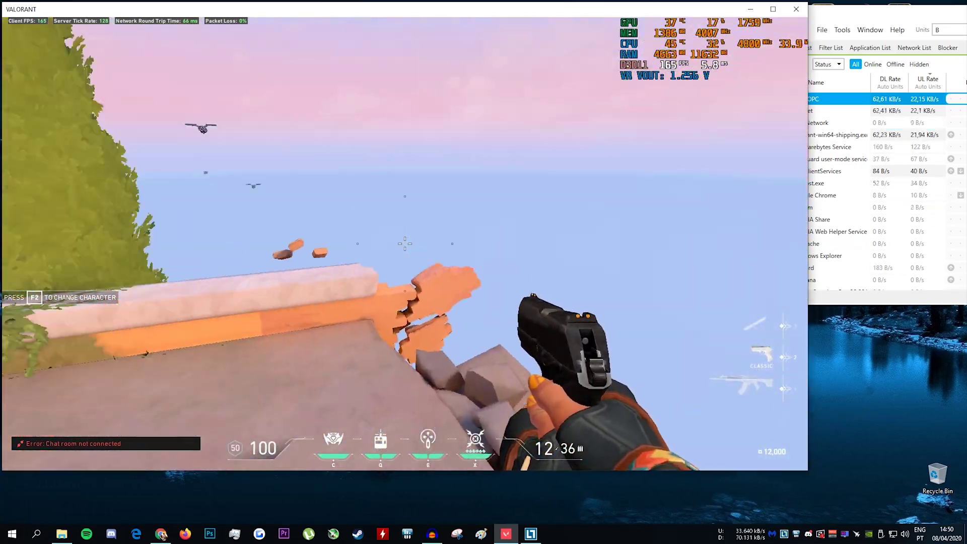
pyautogui.press('w')
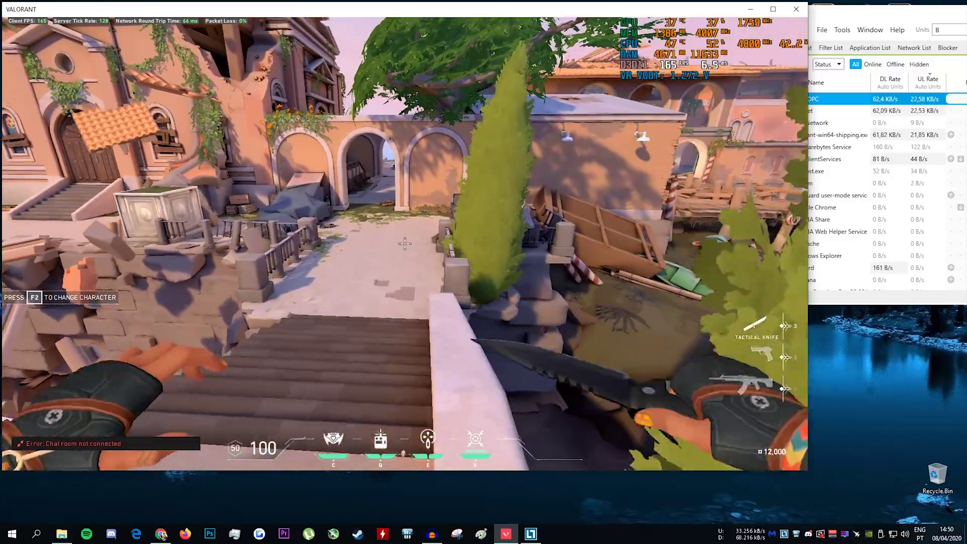
pyautogui.press('w')
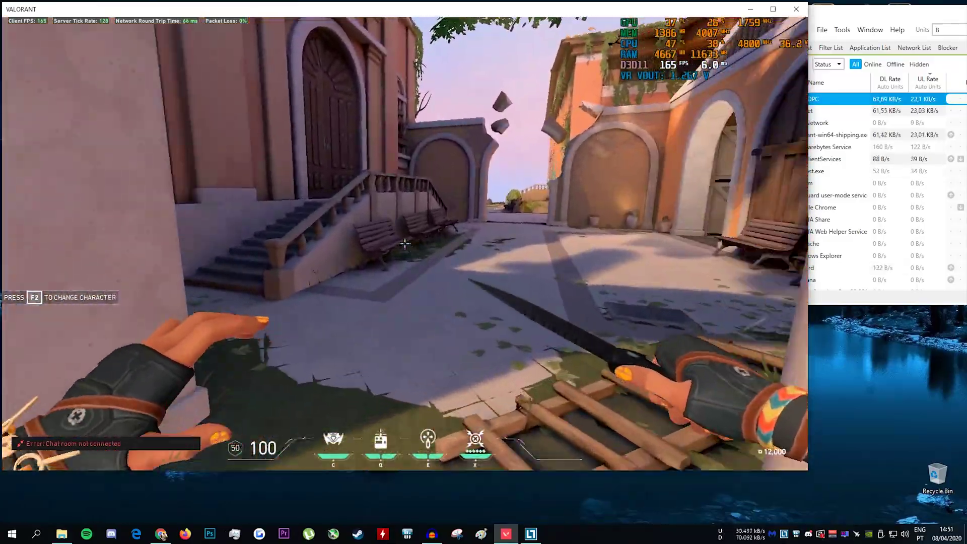
# - Run across the courtyard and onto the garden path facing the portal, continuing to examine the network rates
pyautogui.click(405, 244)
pyautogui.press('w')
pyautogui.press('1')
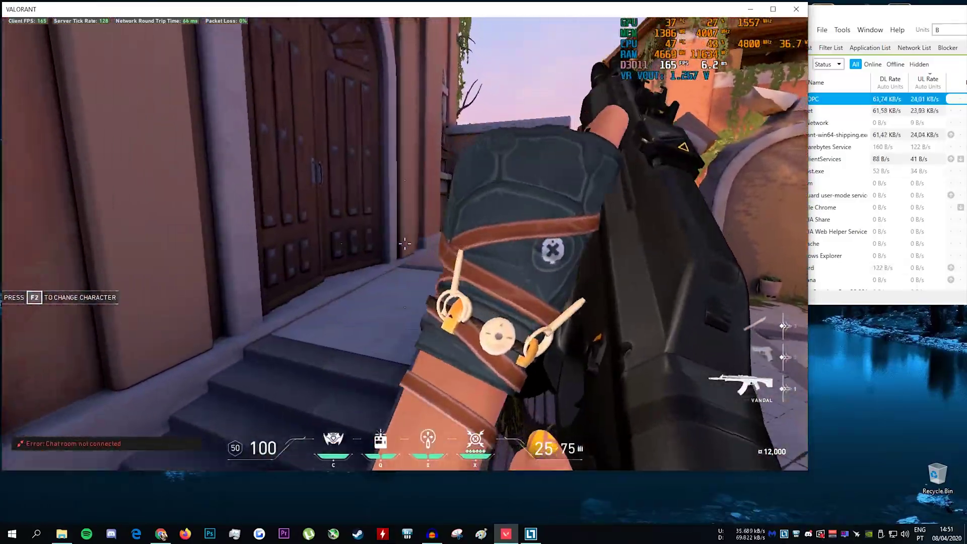
pyautogui.press('3')
pyautogui.press('w')
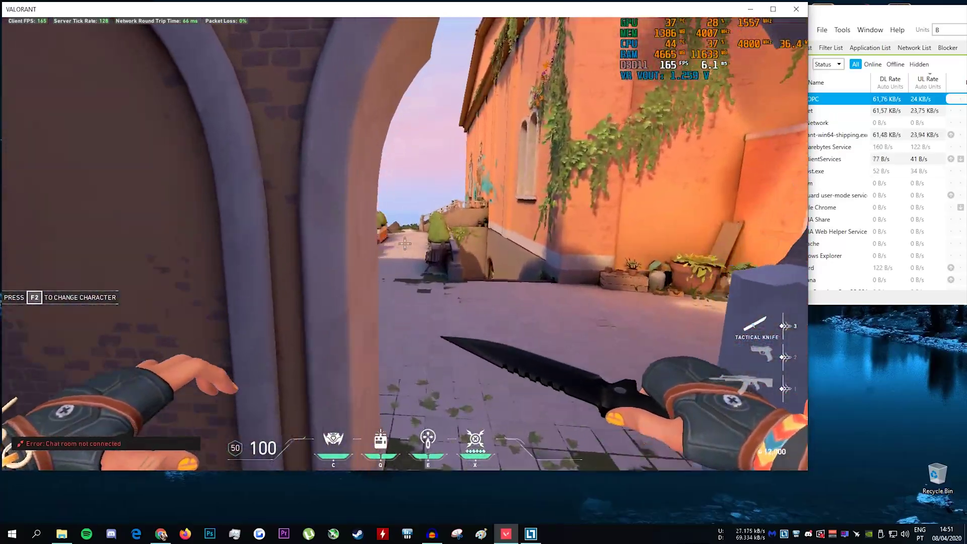
pyautogui.press('w')
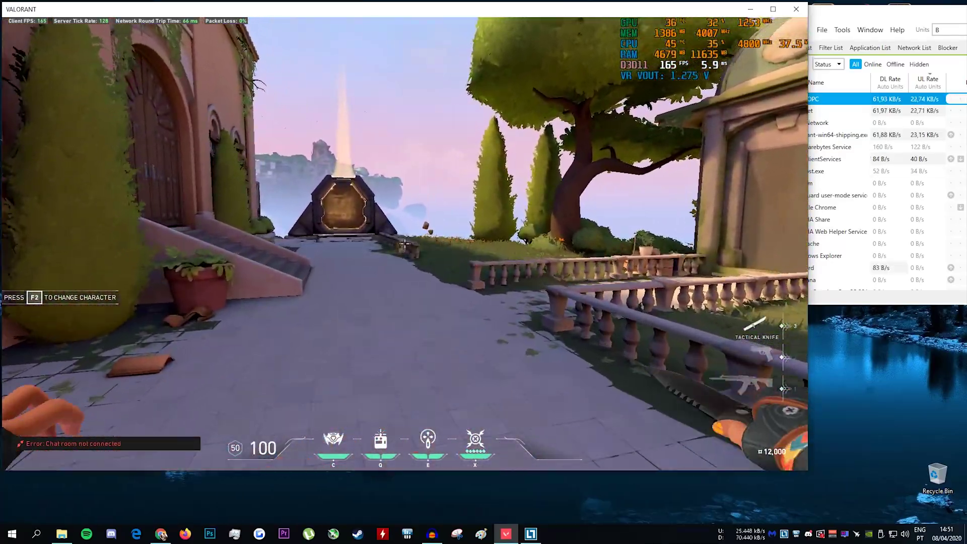
pyautogui.press('w')
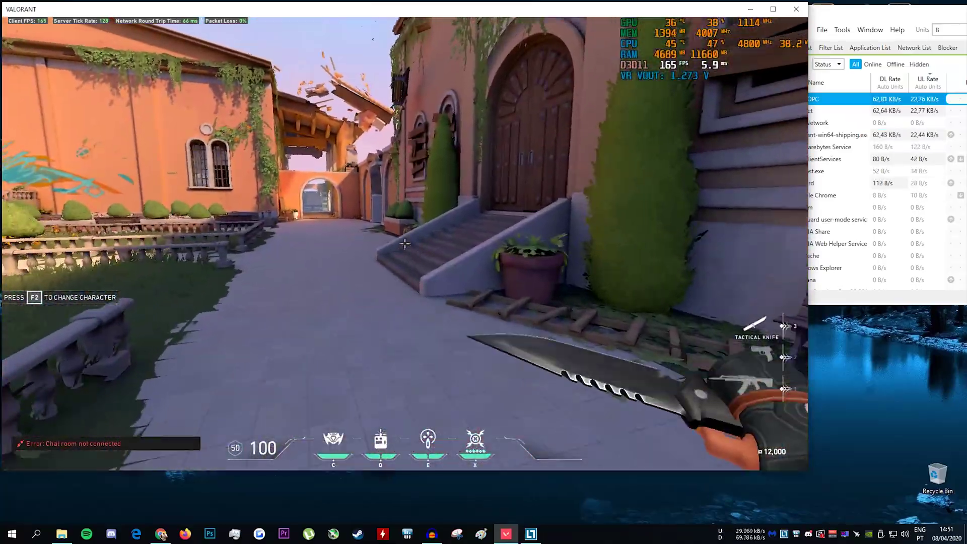
# - Return along the garden path into the orange alley, switching between the Vandal and the tactical knife
pyautogui.press('1')
pyautogui.press('w')
pyautogui.press('w')
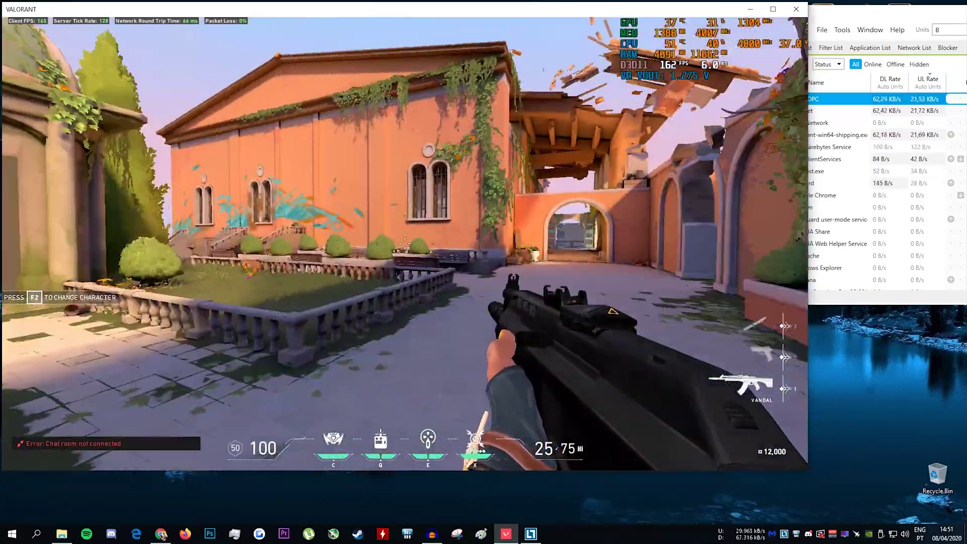
pyautogui.press('2')
pyautogui.press('3')
pyautogui.press('w')
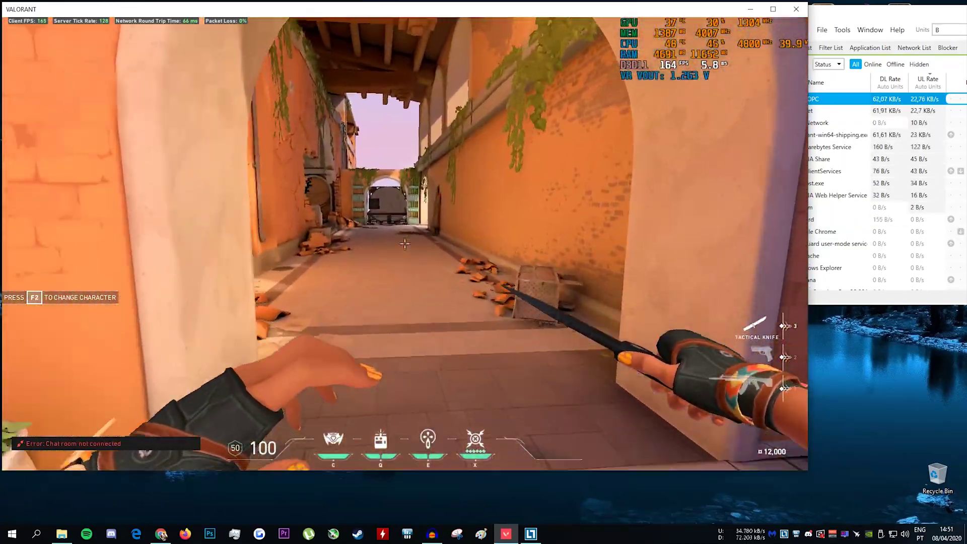
pyautogui.press('w')
pyautogui.click(405, 243)
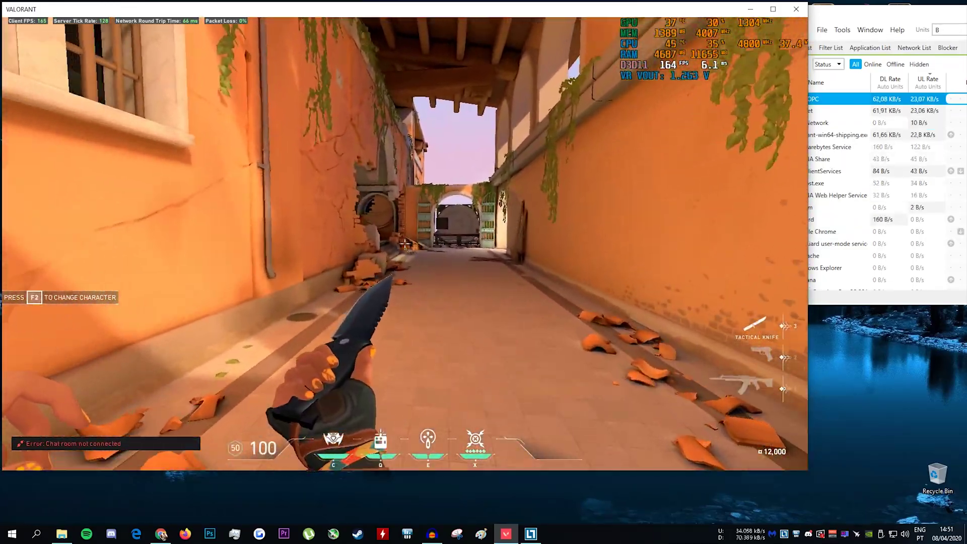
# - Run from the alley to the shooting range gates, out to the garden path and back, comparing frame rate with upload rate
pyautogui.press('w')
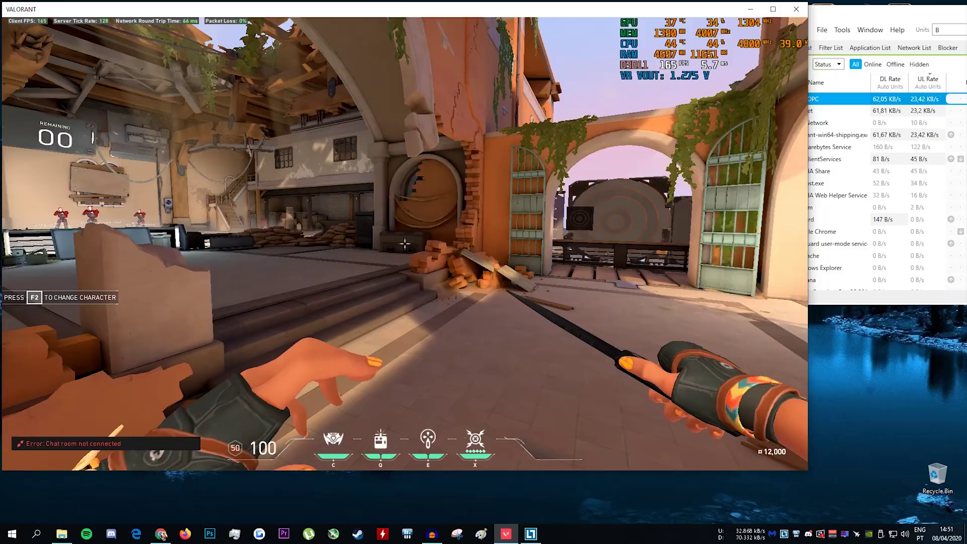
pyautogui.press('w')
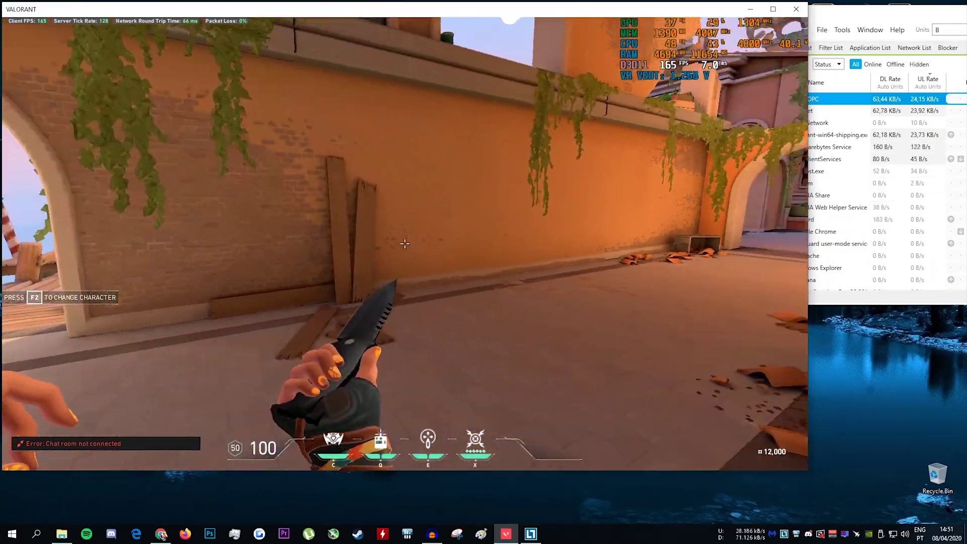
pyautogui.click(405, 244)
pyautogui.press('w')
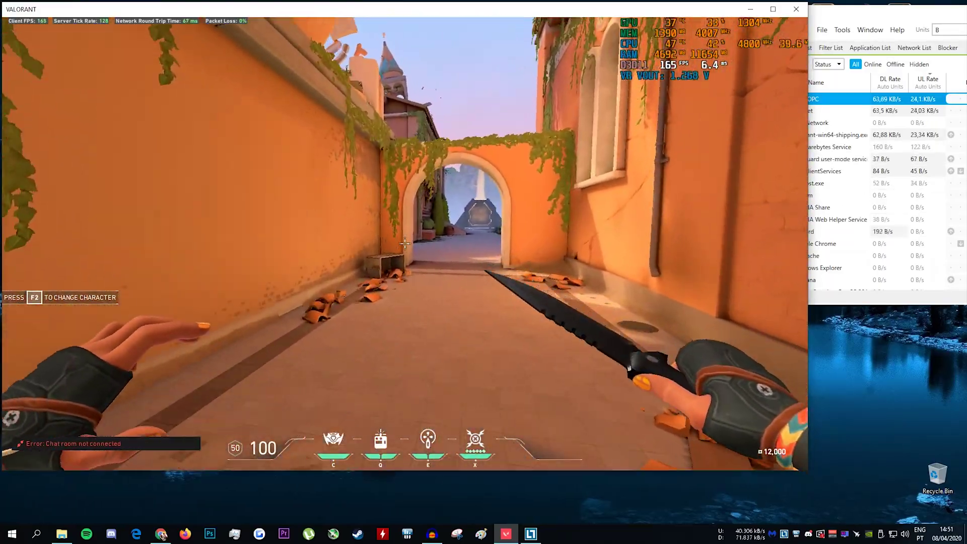
pyautogui.press('w')
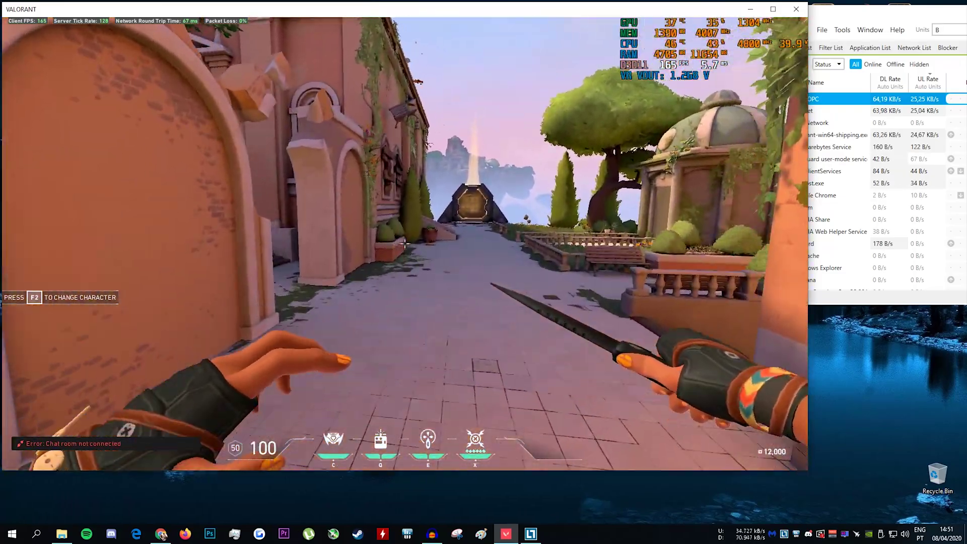
pyautogui.press('w')
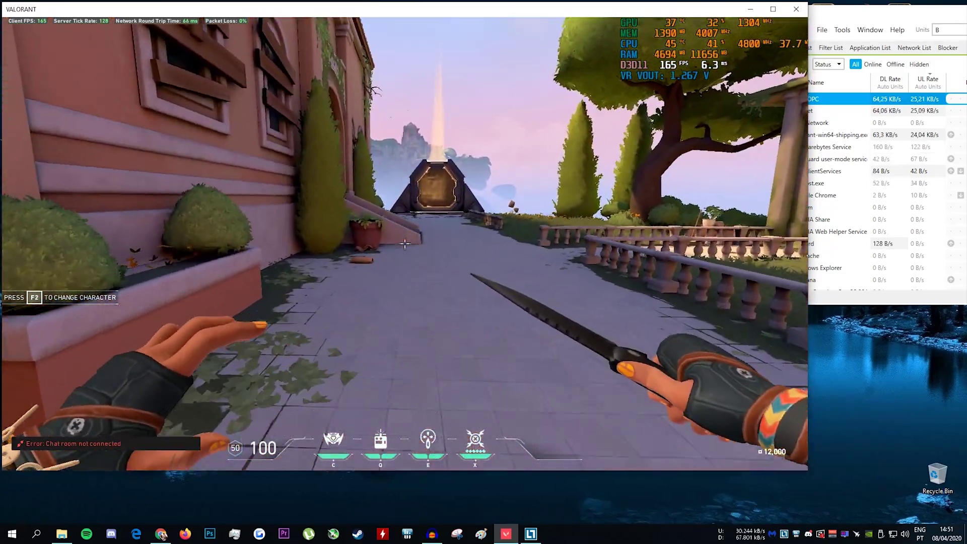
pyautogui.press('w')
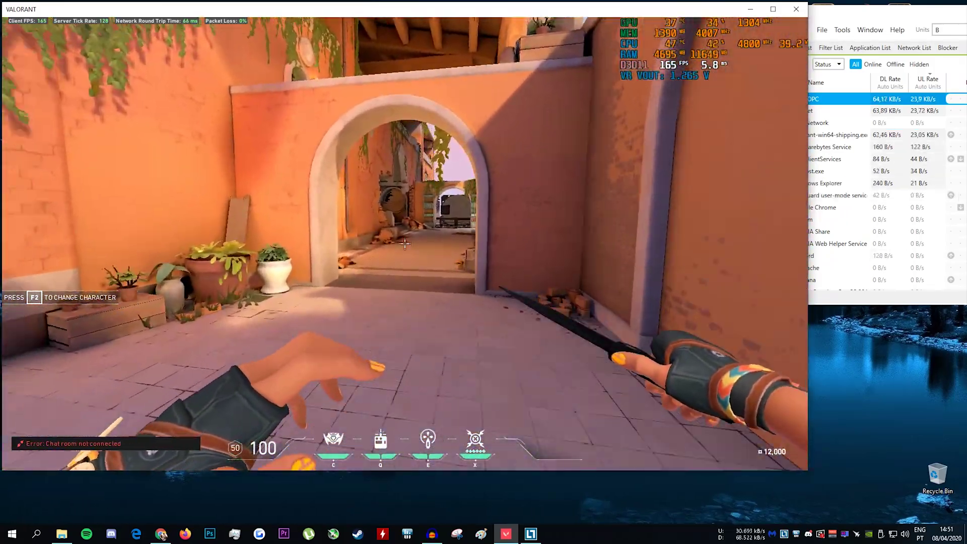
pyautogui.press('w')
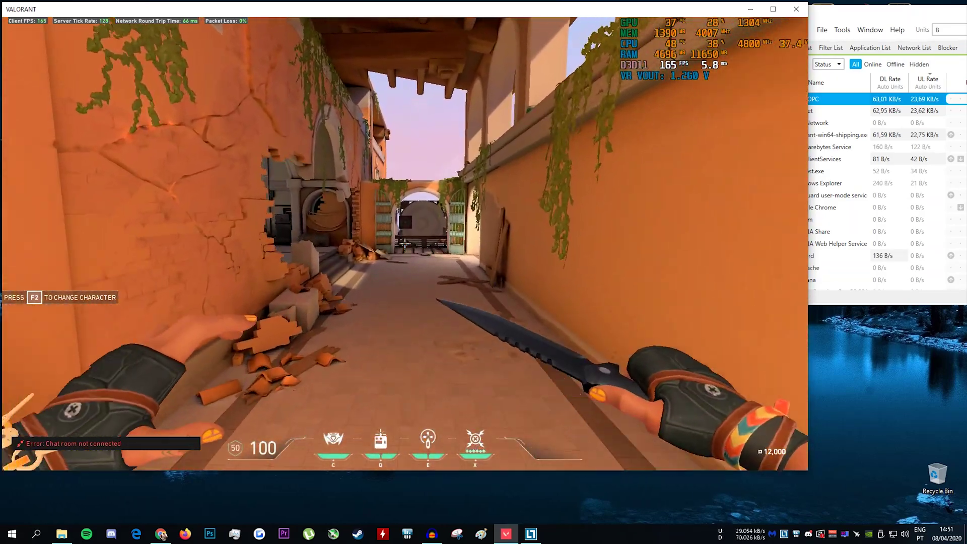
# - Turn off Limit FPS Always in the game's video settings and return to the practice range
pyautogui.press('Escape')
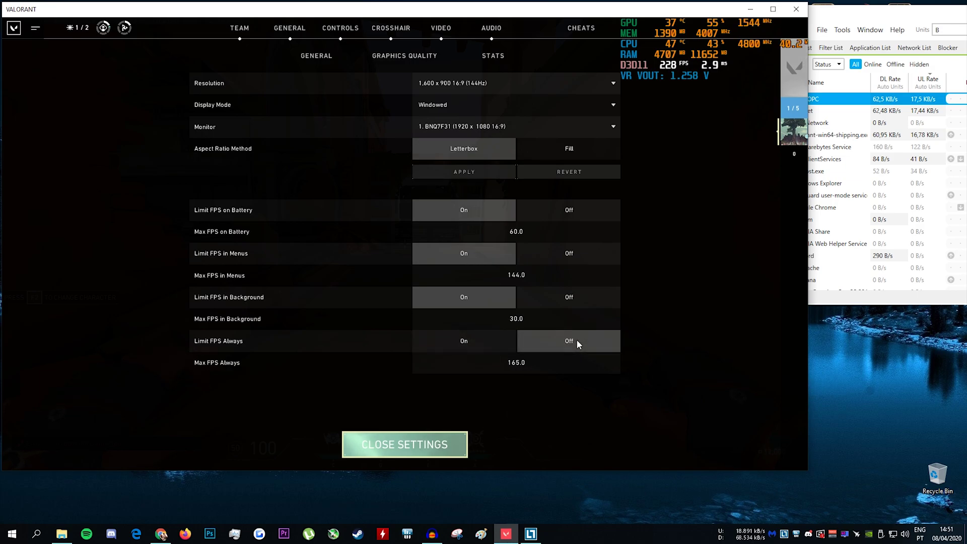
pyautogui.press('Escape')
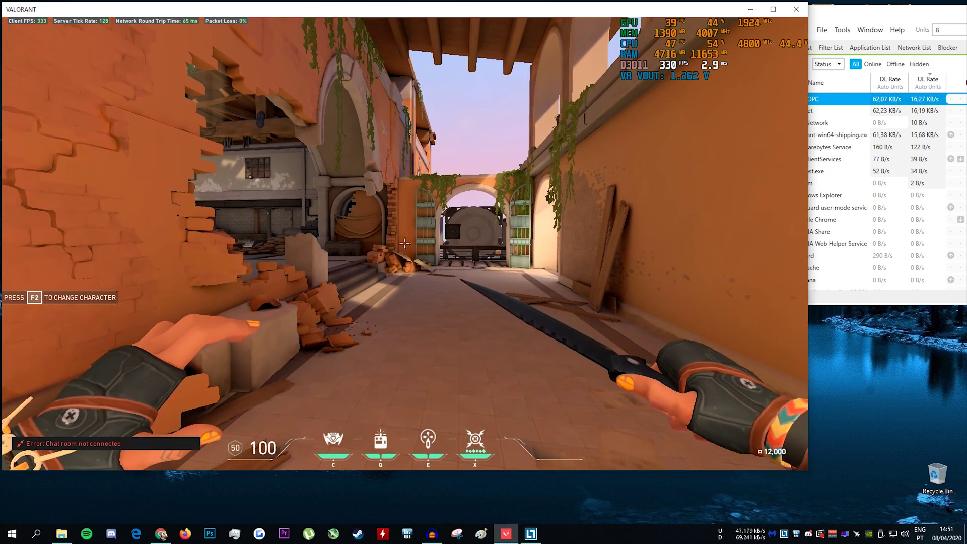
# - Run through the alley to the range gates while swinging the knife to examine the upload rate with the frame rate uncapped
pyautogui.press('s')
pyautogui.press('w')
pyautogui.click(404, 244)
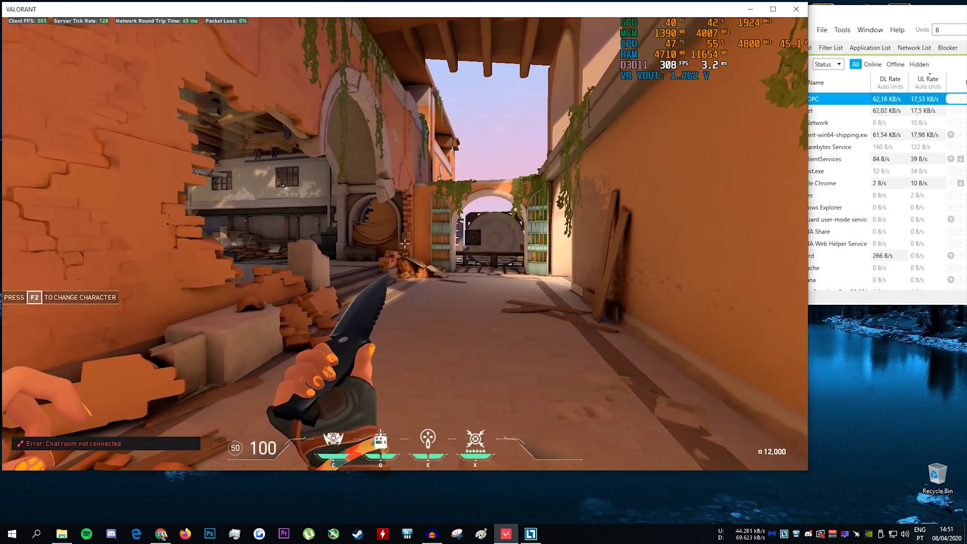
pyautogui.press('w')
pyautogui.click(404, 243)
pyautogui.click(404, 244)
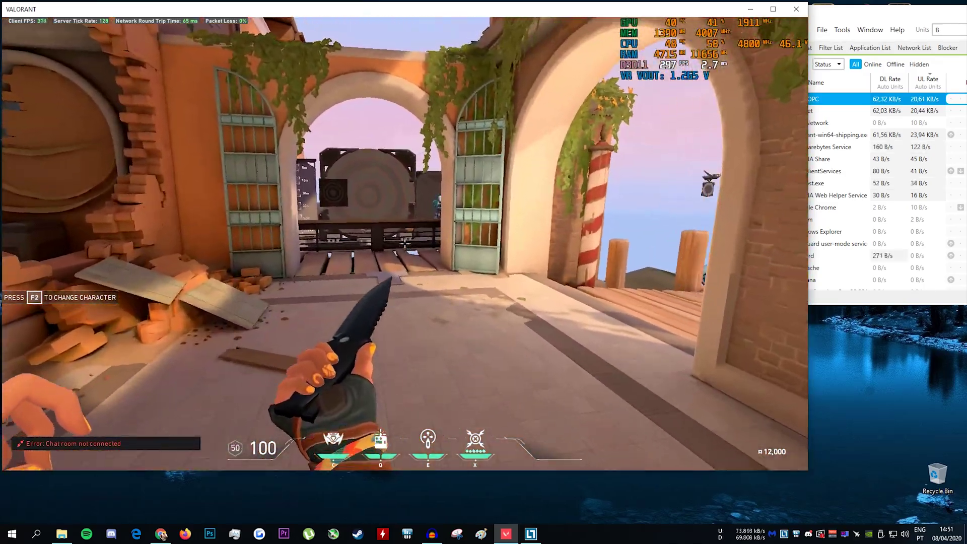
pyautogui.press('w')
pyautogui.click(405, 244)
pyautogui.click(405, 244)
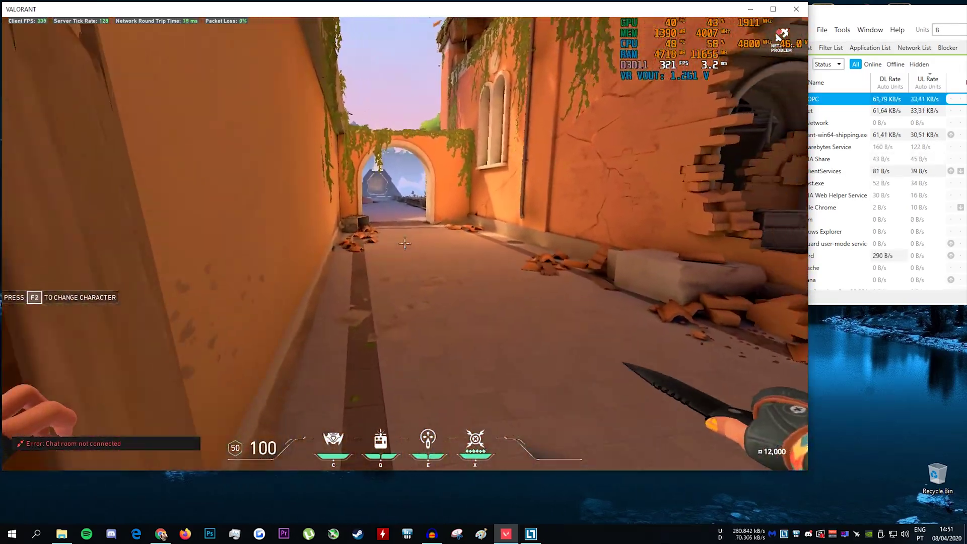
# - Run through the arch onto the garden path and around the wooden docks, examining ping, packet loss and upload rate
pyautogui.press('w')
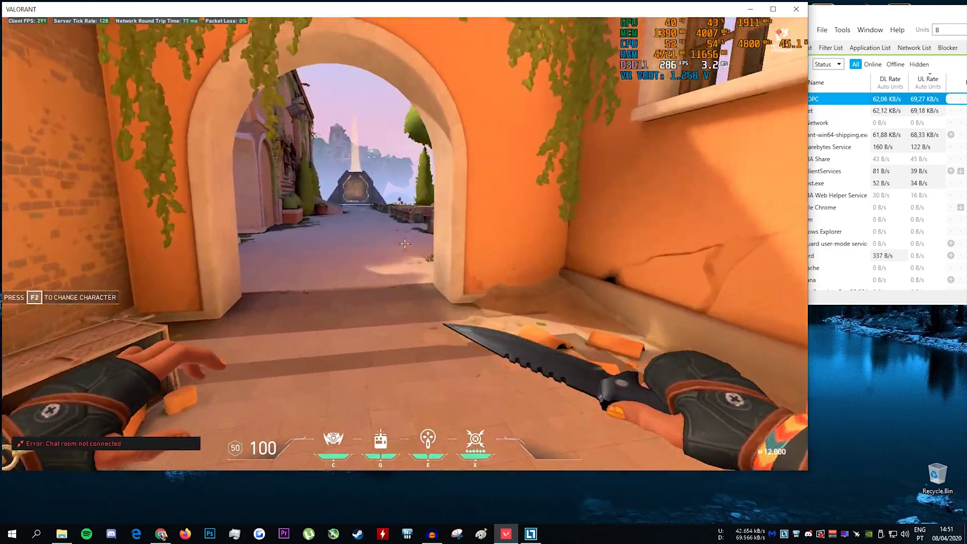
pyautogui.press('w')
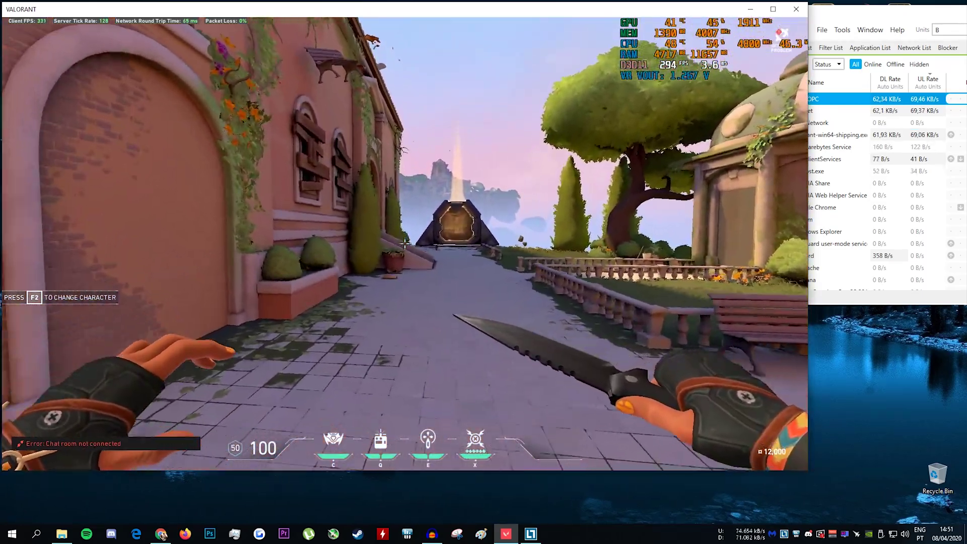
pyautogui.press('w')
pyautogui.press('w')
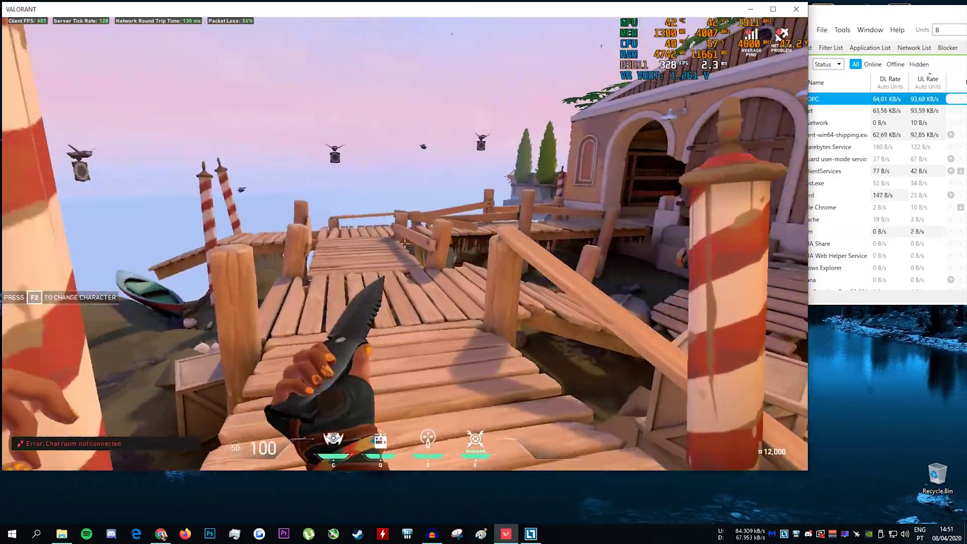
pyautogui.press('w')
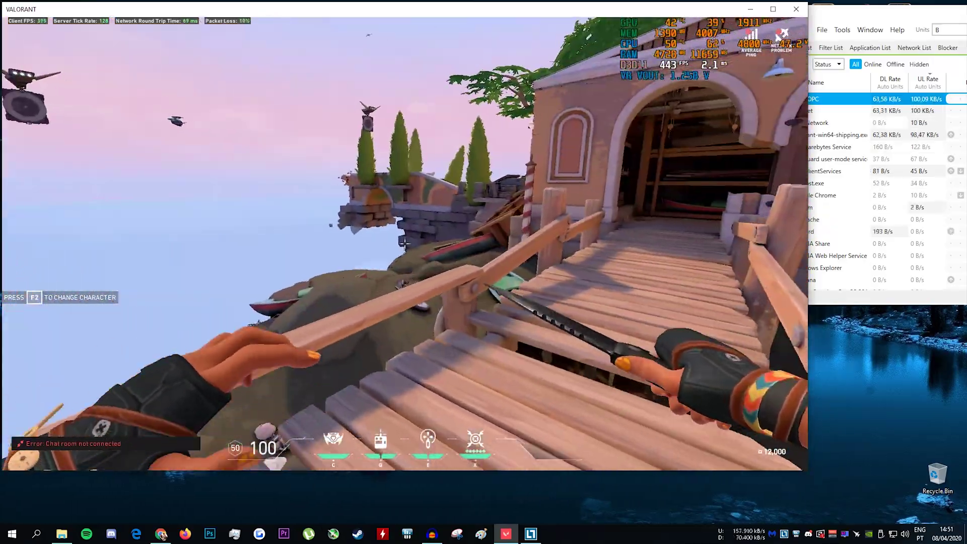
pyautogui.press('w')
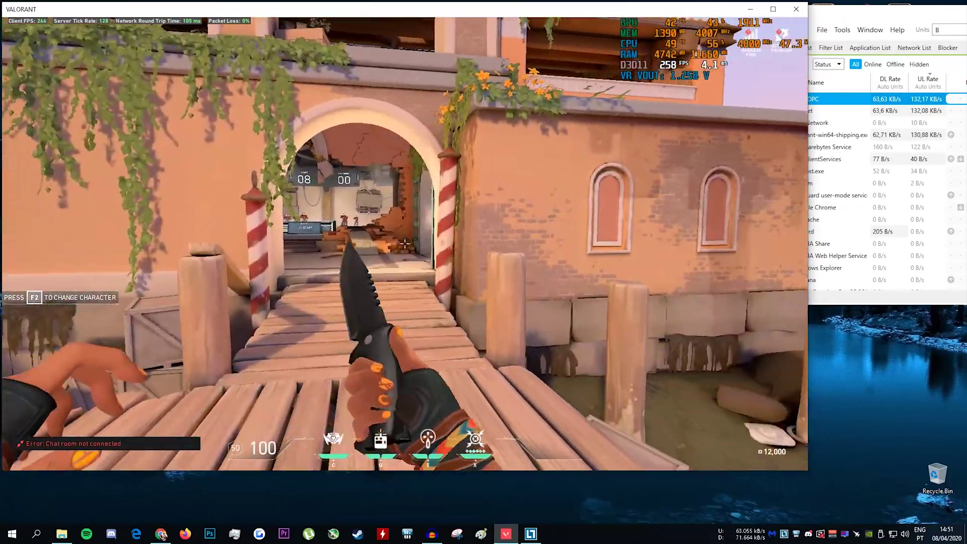
# - Run from the dock past the shooting range into the alley, end with the Vandal equipped, and open the Windows Start menu
pyautogui.press('w')
pyautogui.press('1')
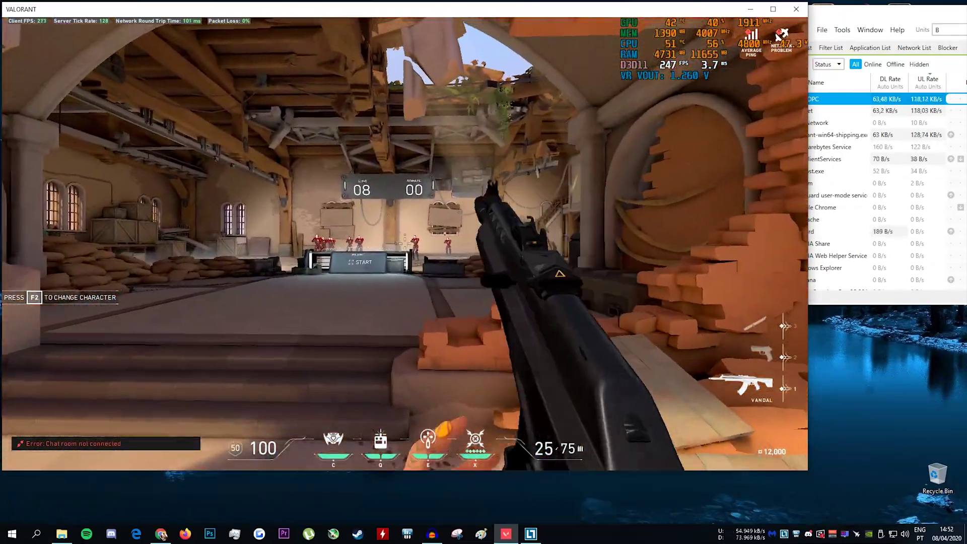
pyautogui.press('w')
pyautogui.press('w')
pyautogui.press('3')
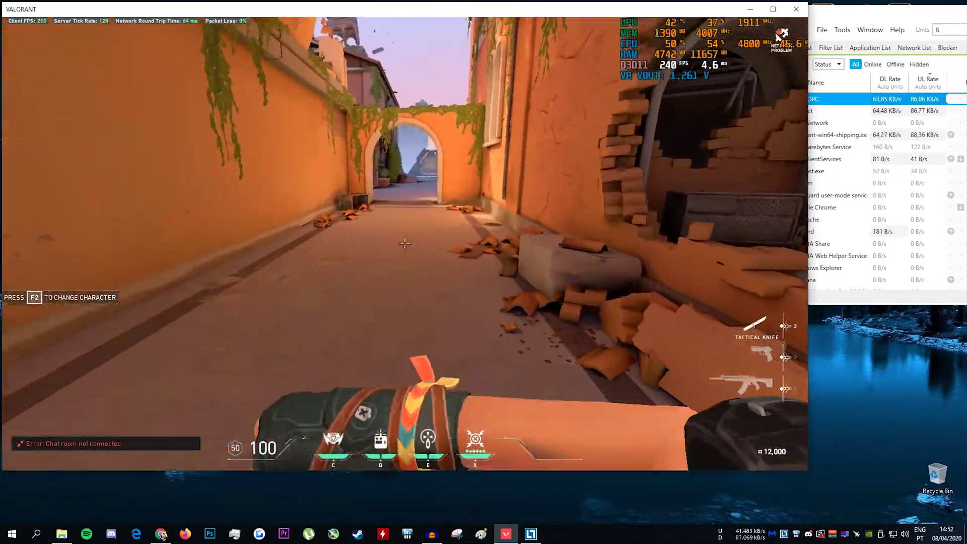
pyautogui.press('1')
pyautogui.press('super')
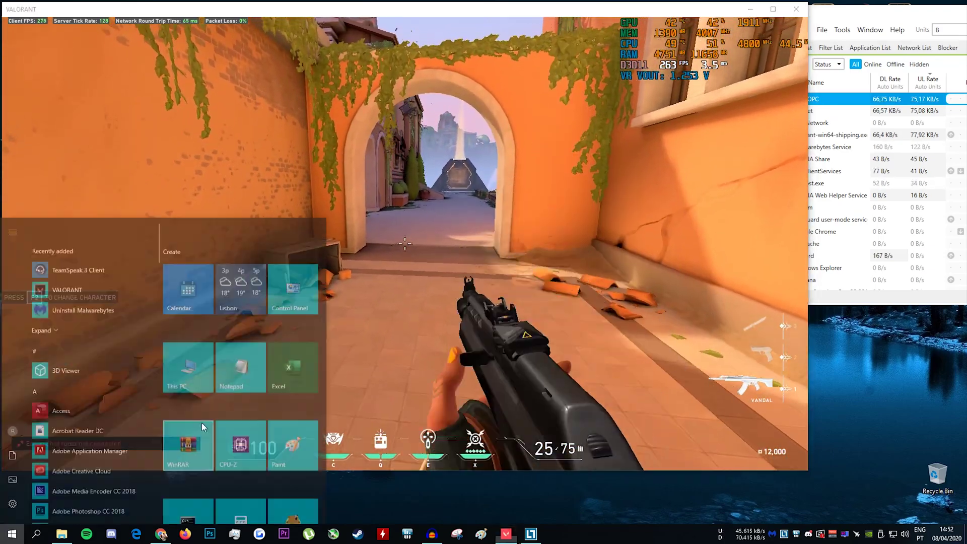
# - Bring NetLimiter to the front, shift its window so the rate columns stay visible, and select the valorant-win64-shipping.exe entry
pyautogui.click(844, 16)
pyautogui.moveTo(843, 16); pyautogui.dragTo(879, 30)
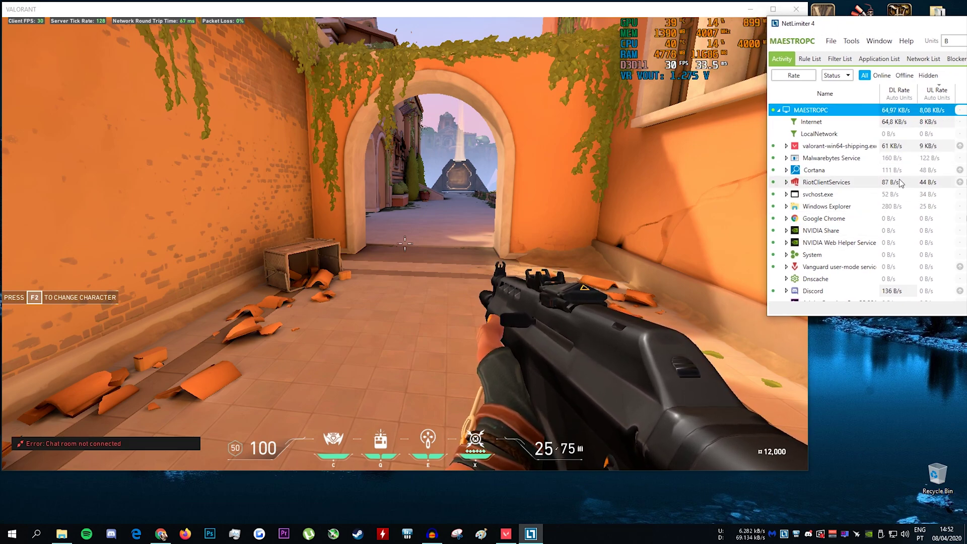
pyautogui.click(926, 148)
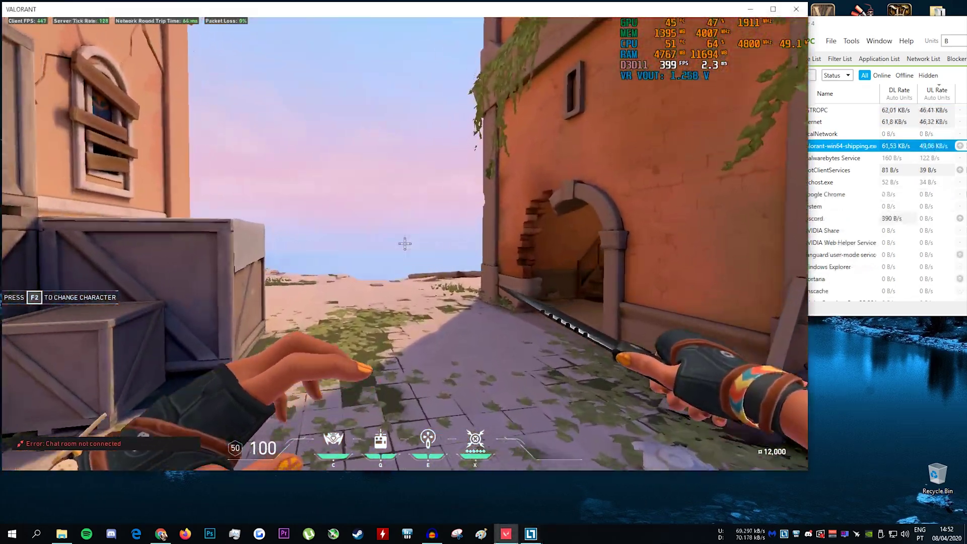
# - Run along the cliffside path in VALORANT while cycling through the Vandal, pistol and tactical knife to examine the upload rate
pyautogui.press('w')
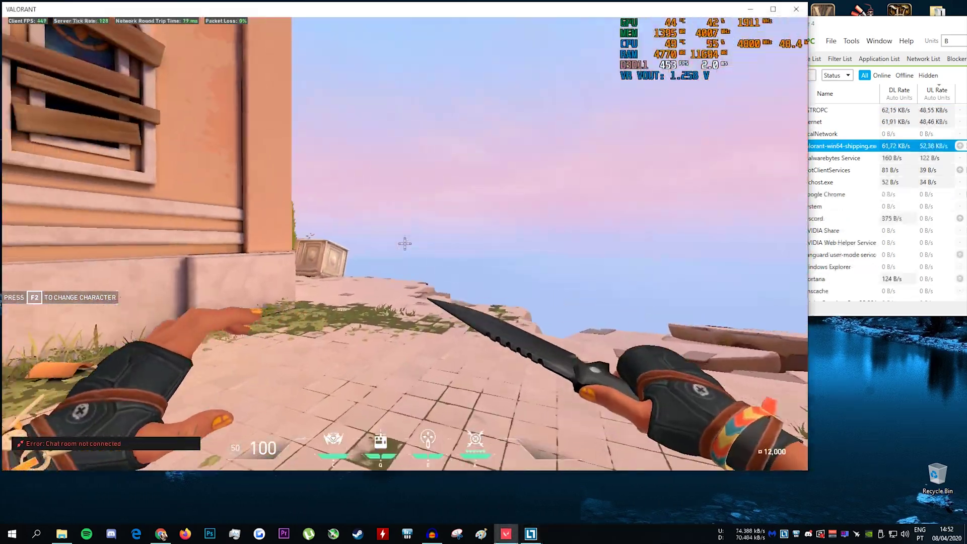
pyautogui.press('1')
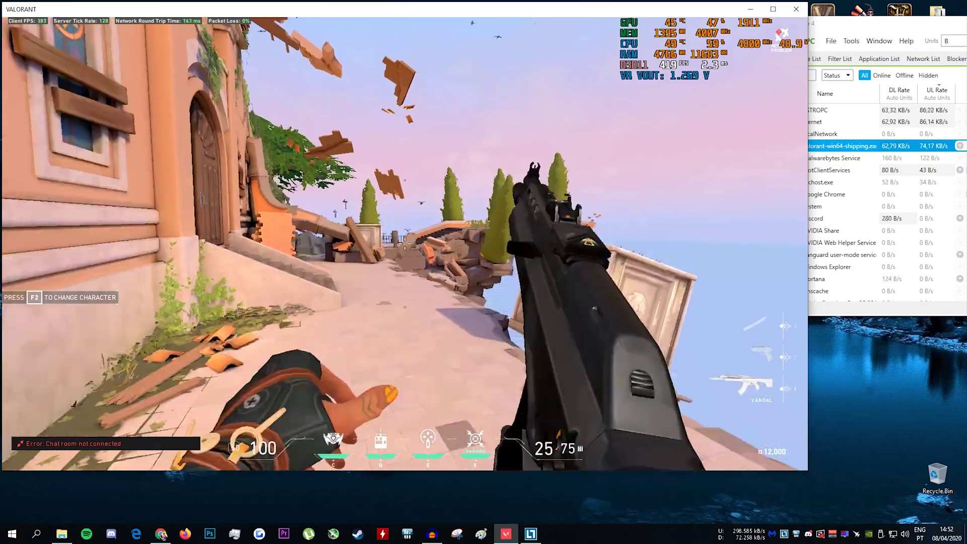
pyautogui.press('2')
pyautogui.press('3')
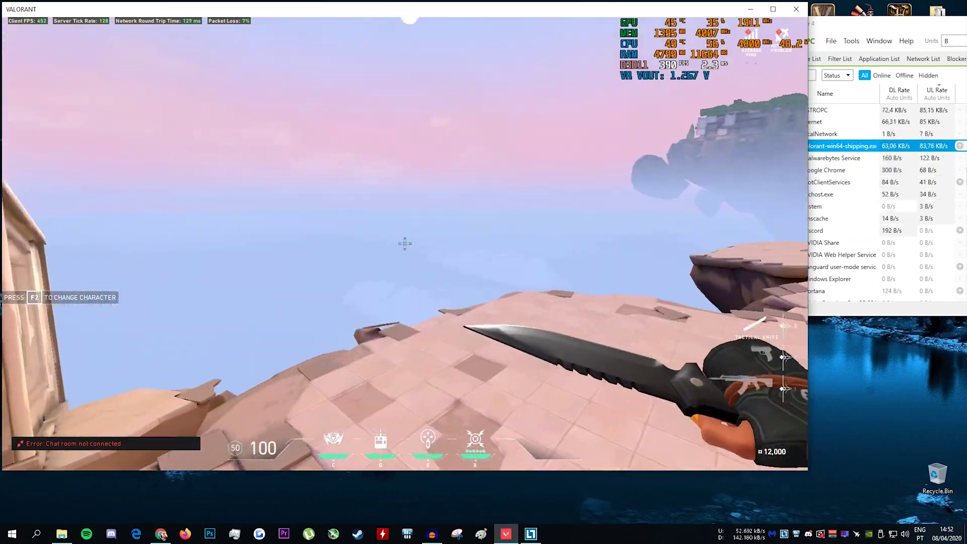
pyautogui.press('w')
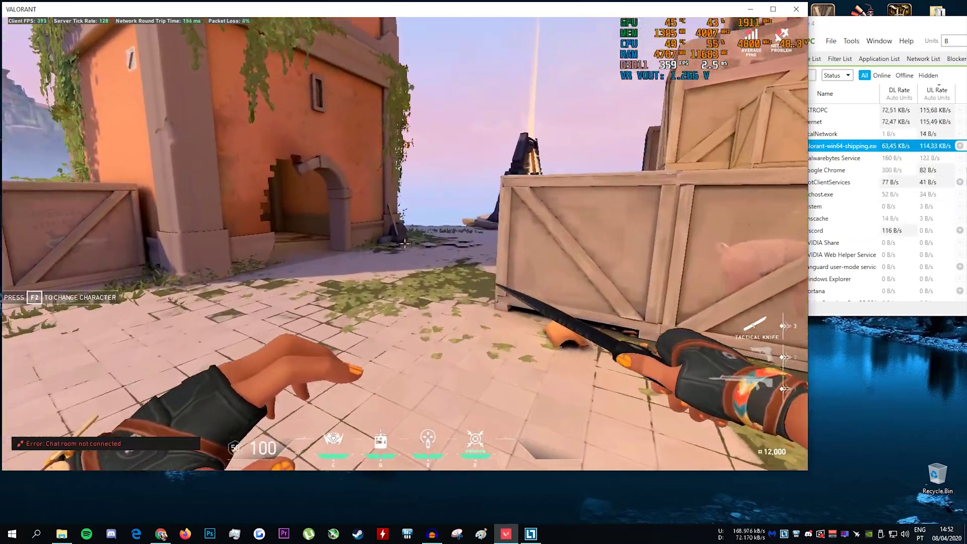
# - Run around the ruined tower and stacked crates with the knife out, examining ping, packet loss and upload rate
pyautogui.press('w')
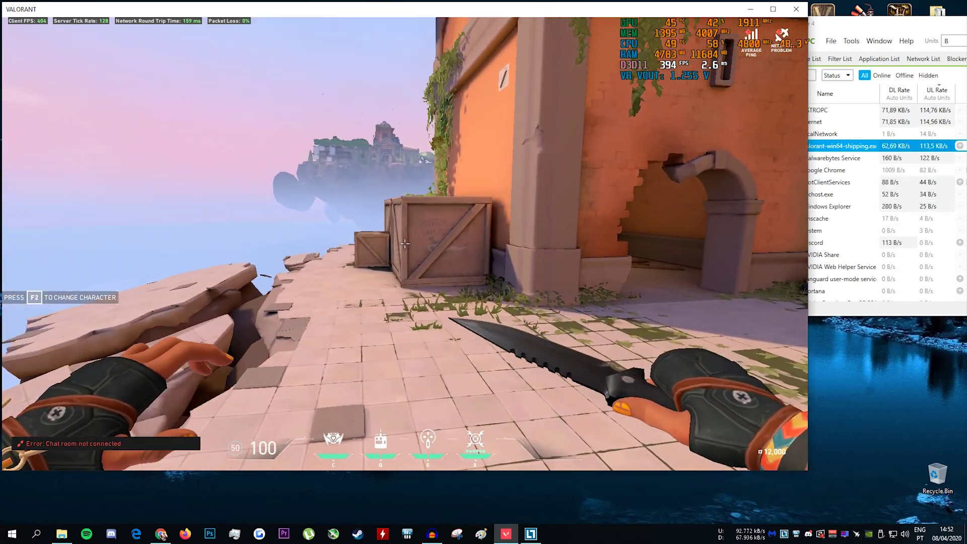
pyautogui.press('w')
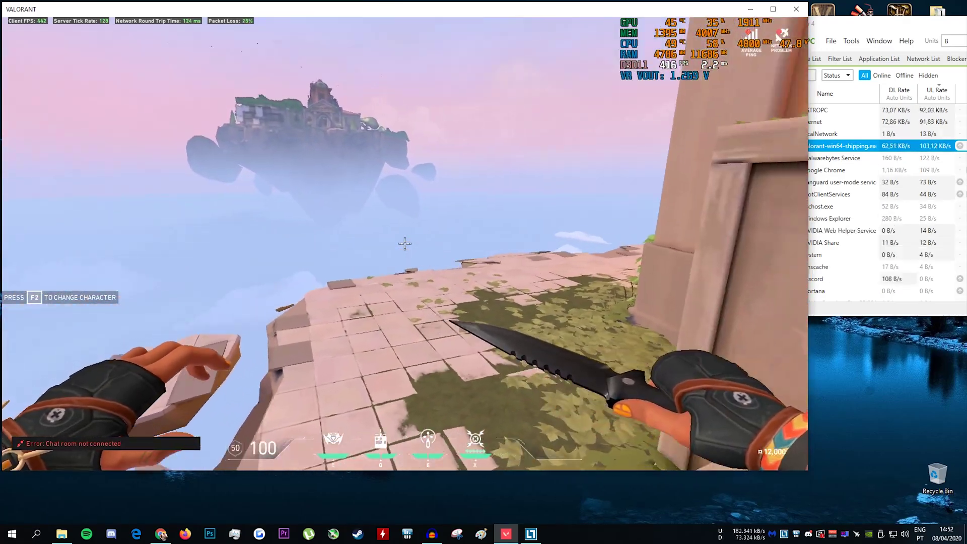
pyautogui.press('w')
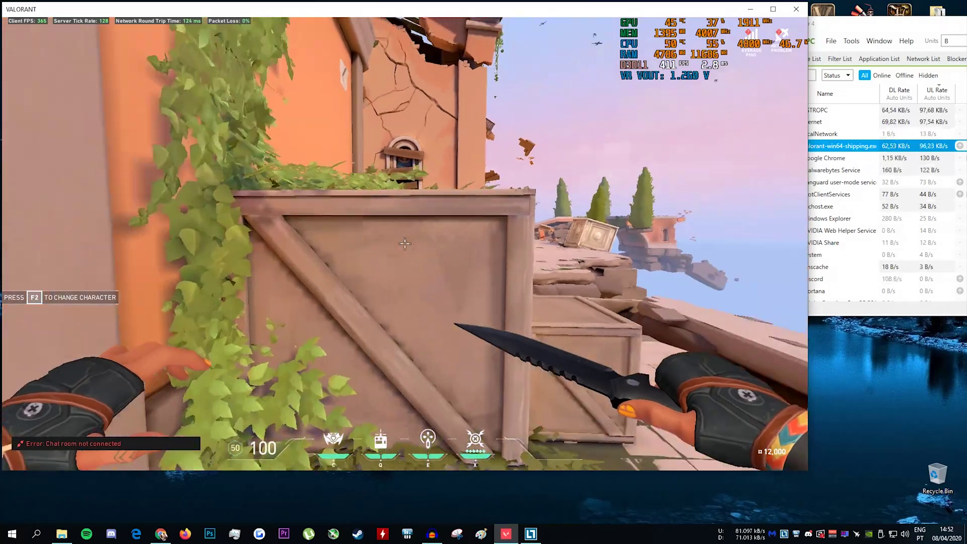
pyautogui.press('w')
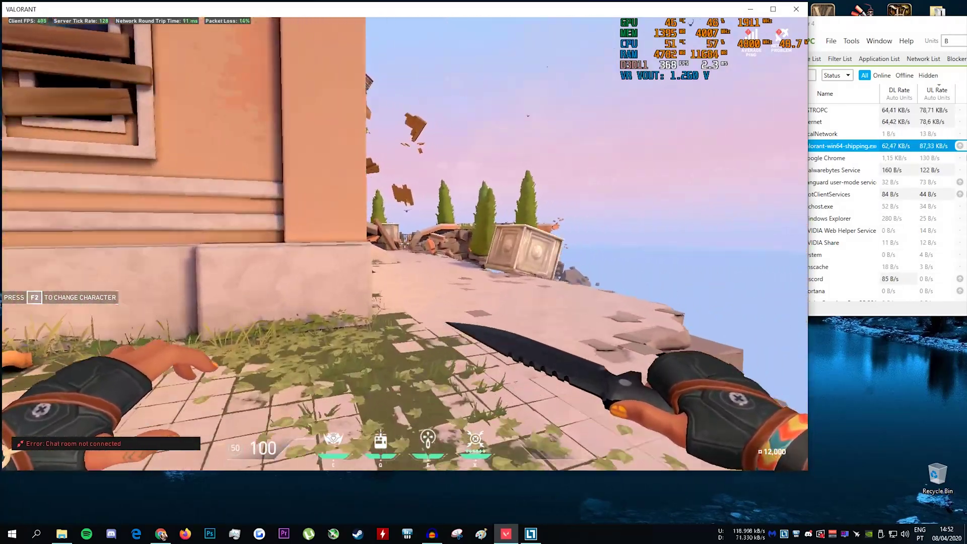
pyautogui.press('w')
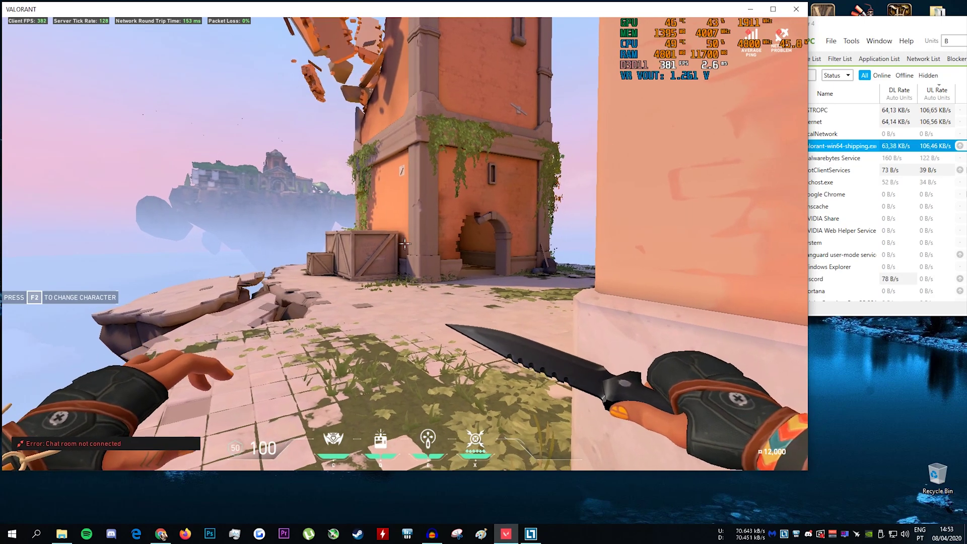
pyautogui.press('w')
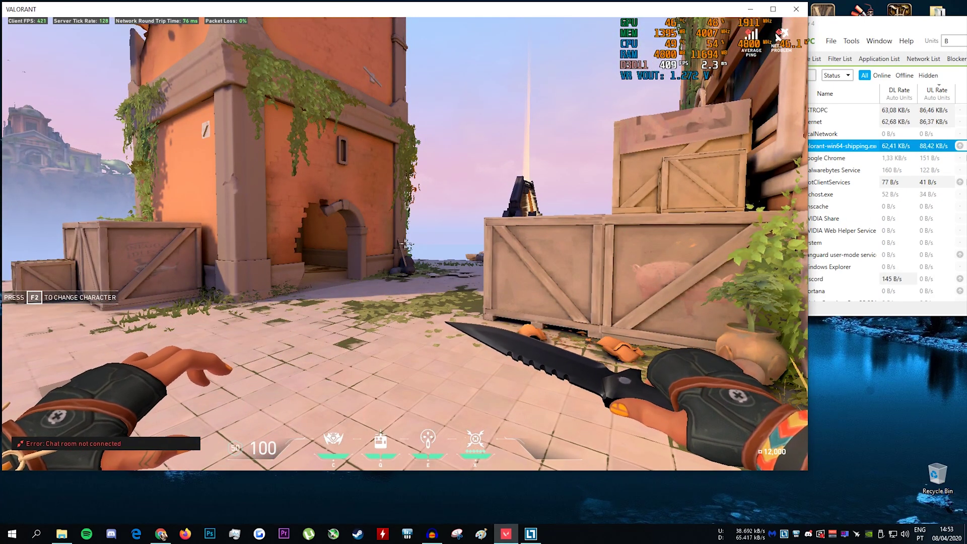
pyautogui.press('w')
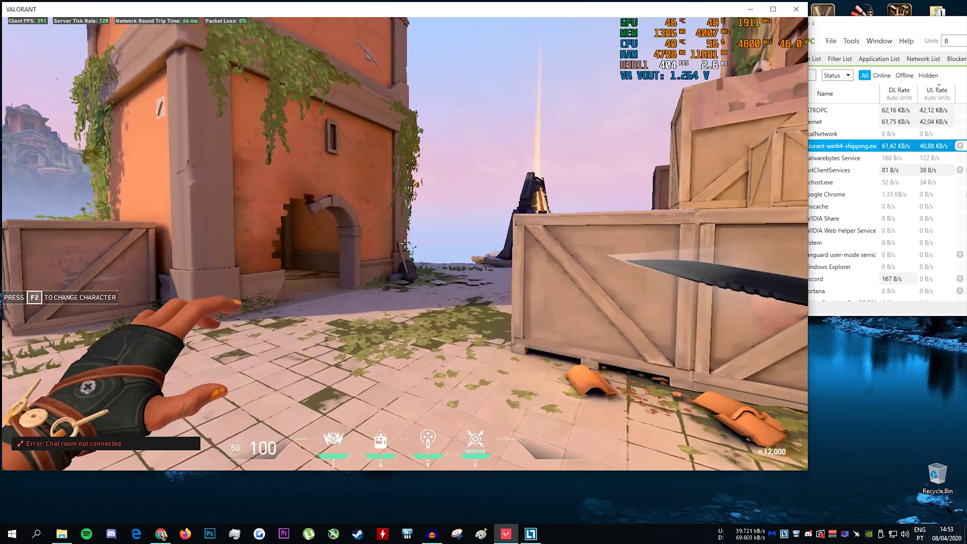
# - Swing the knife near the crates facing the tower, run and jump past the tower, and compare the upload rate
pyautogui.click(405, 244)
pyautogui.press('w')
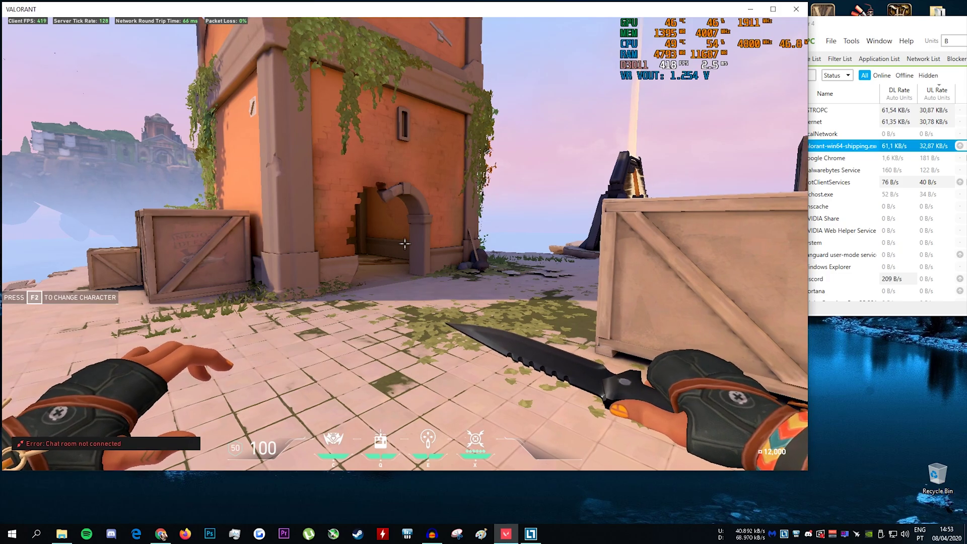
pyautogui.click(405, 244)
pyautogui.press('w')
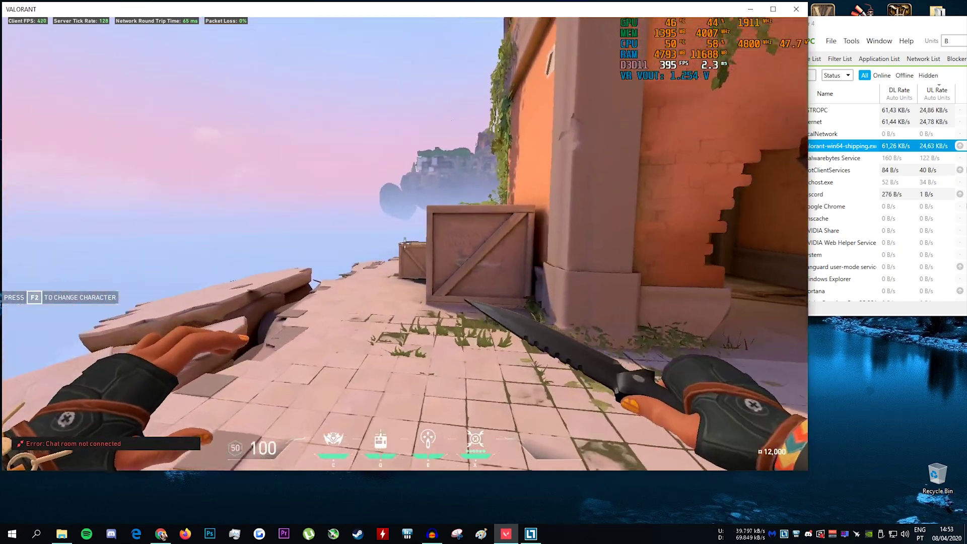
pyautogui.press('w')
pyautogui.press('space')
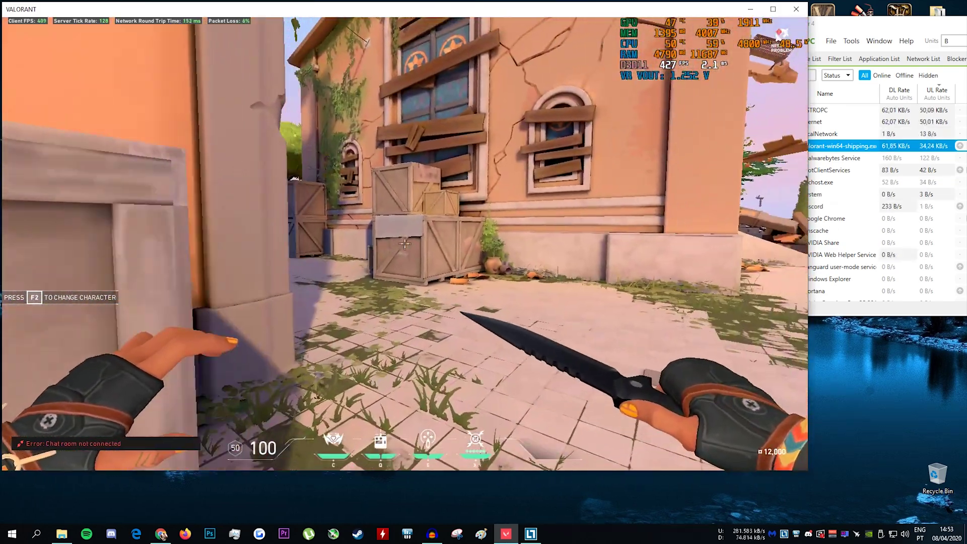
# - Circle the tower while repeatedly switching between the Vandal, pistol and knife to examine network load, and open the game's video settings
pyautogui.press('1')
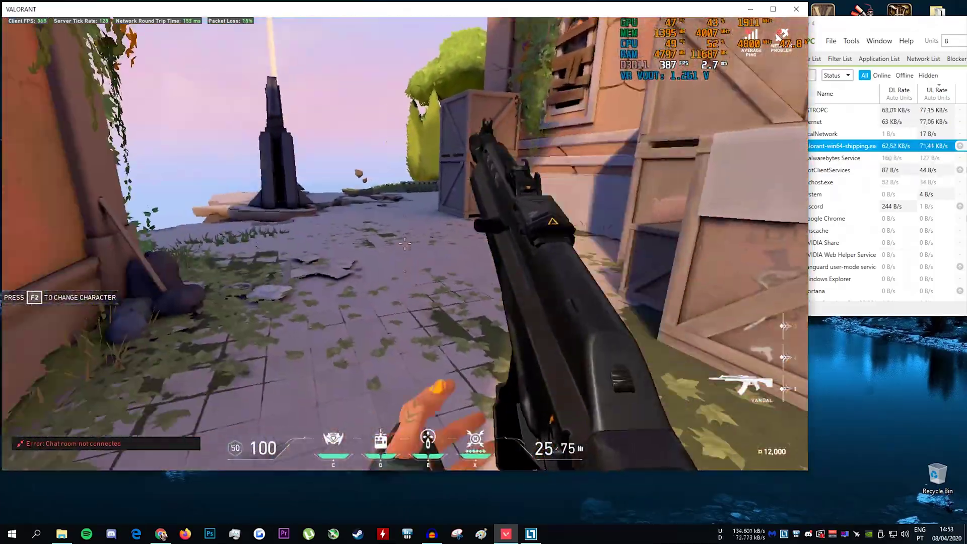
pyautogui.press('2')
pyautogui.press('3')
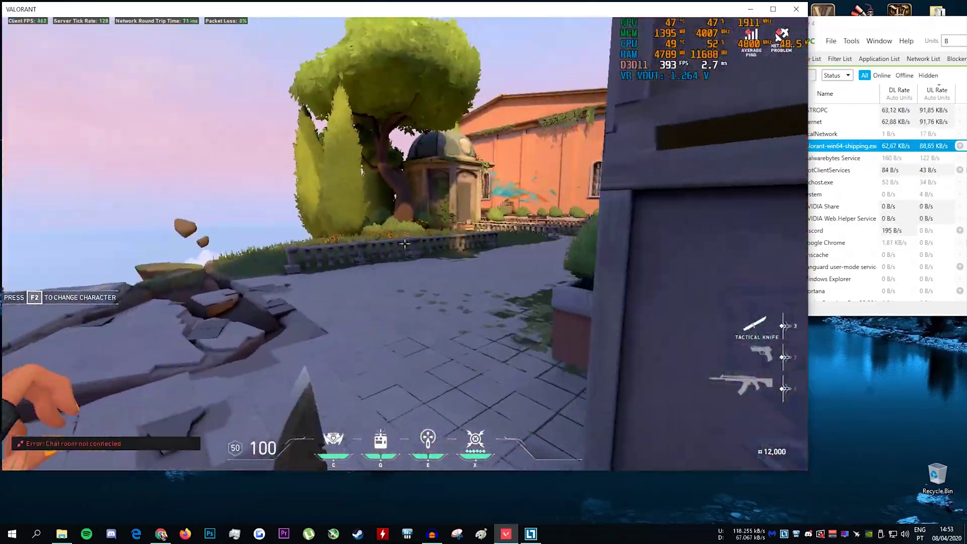
pyautogui.press('1')
pyautogui.press('2')
pyautogui.press('3')
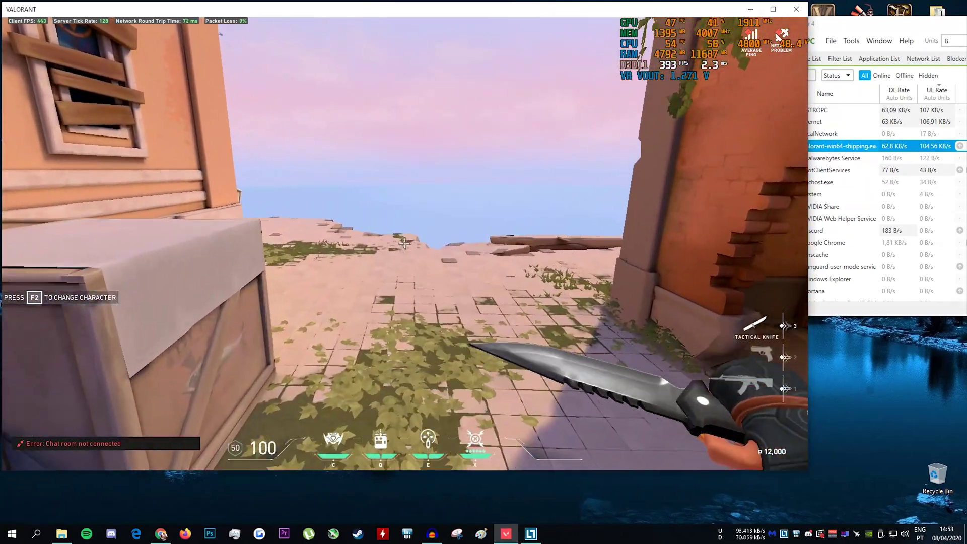
pyautogui.press('w')
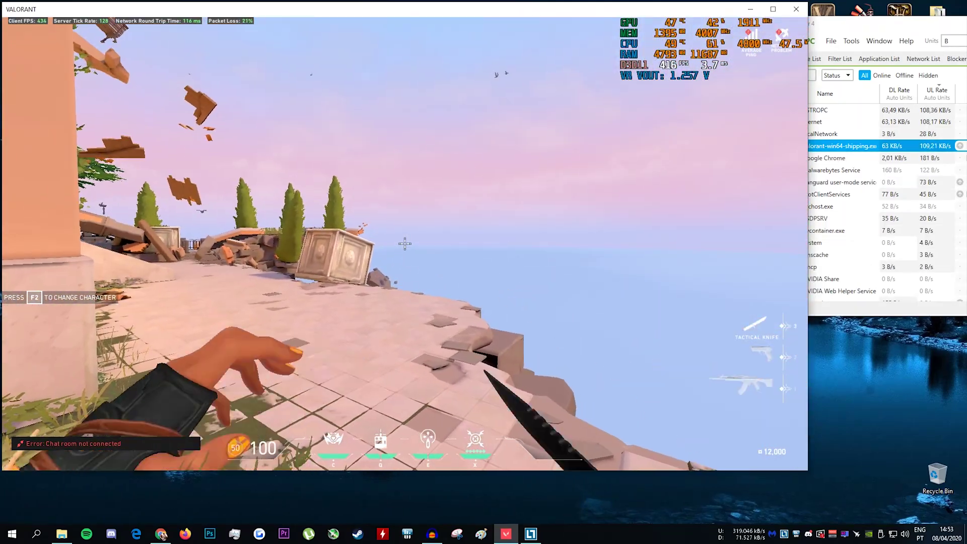
pyautogui.press('Escape')
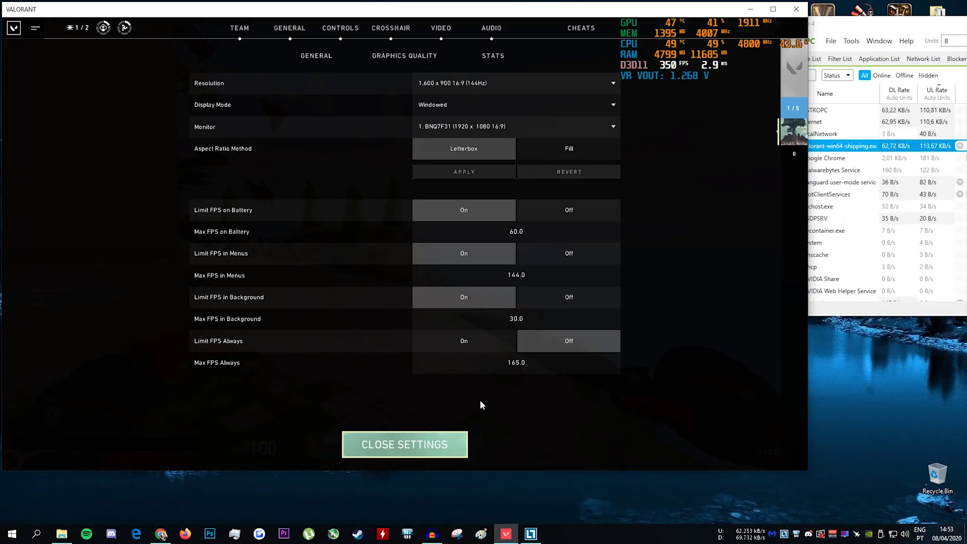